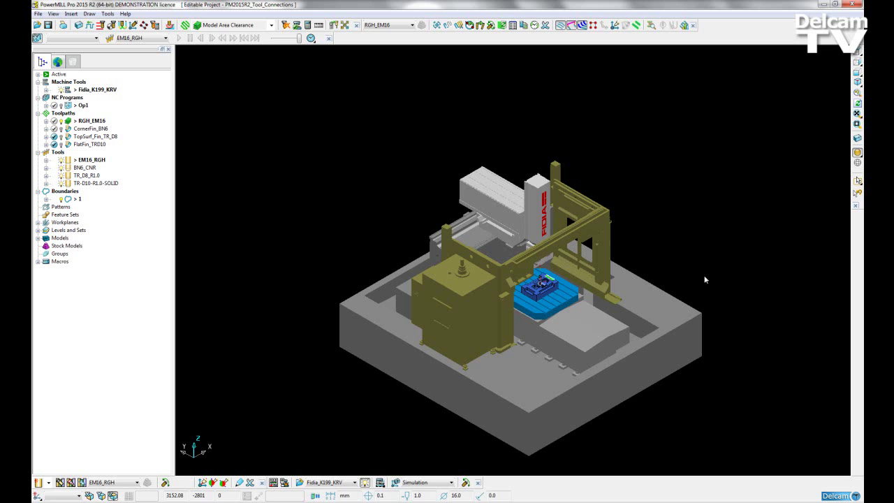
Orbit and zoom the Fidia_K199_KRV machine into a close frontal view of the table and clamped part
left_click_drag(687, 354, 651, 377)
middle_click_drag(694, 390, 488, 259)
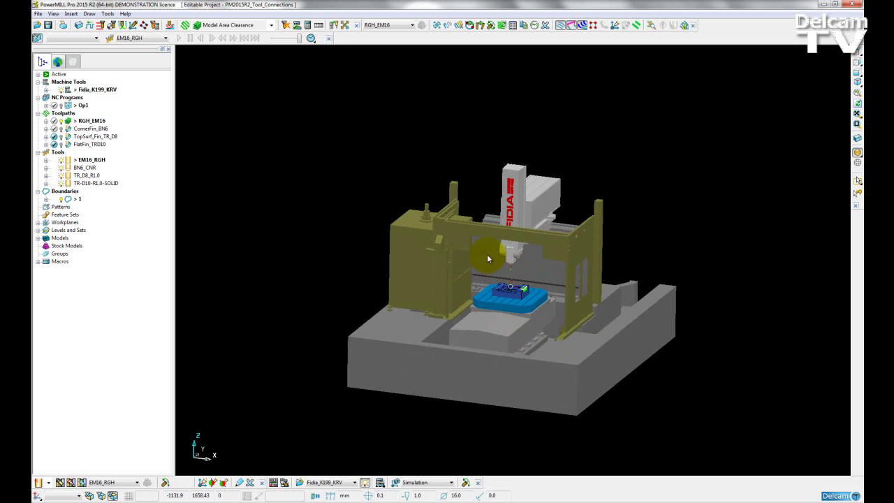
scroll(551, 314, "up", 5)
middle_click_drag(659, 355, 529, 371)
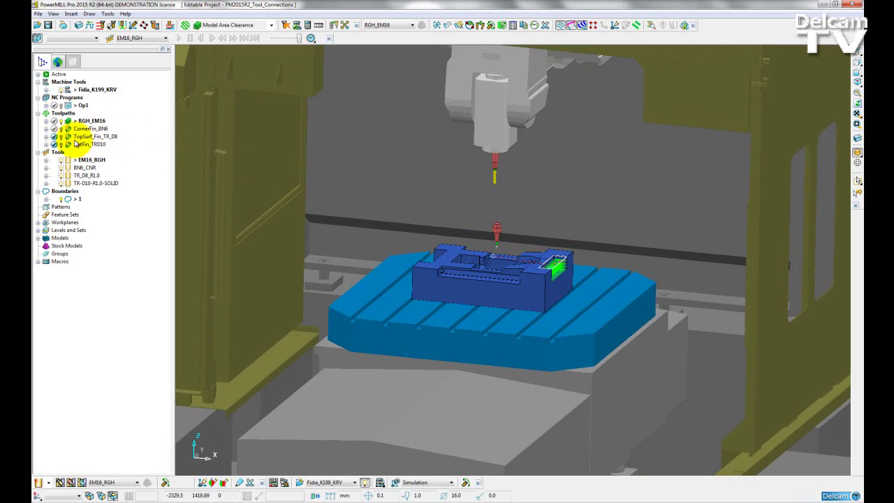
right_click(80, 184)
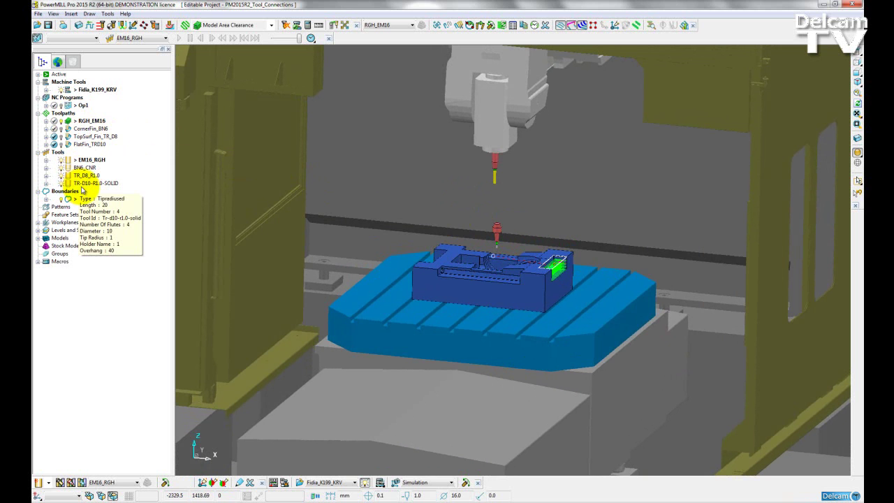
key("Escape")
middle_click_drag(455, 299, 702, 317)
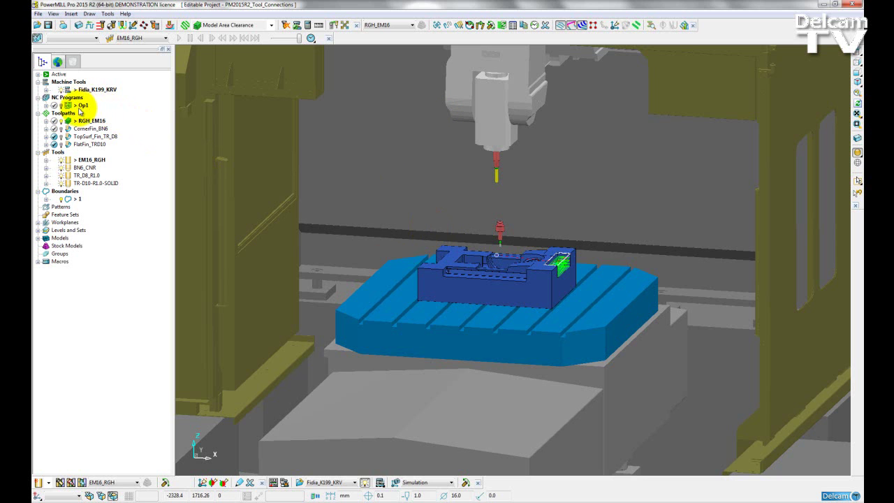
mouse_move(84, 111)
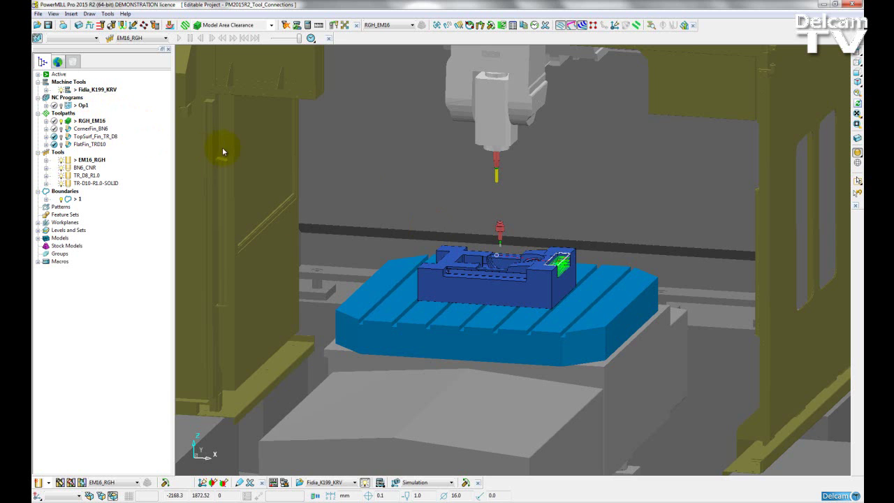
Load NC program Op1 into the simulation from its start, then zoom in and back out
right_click(80, 105)
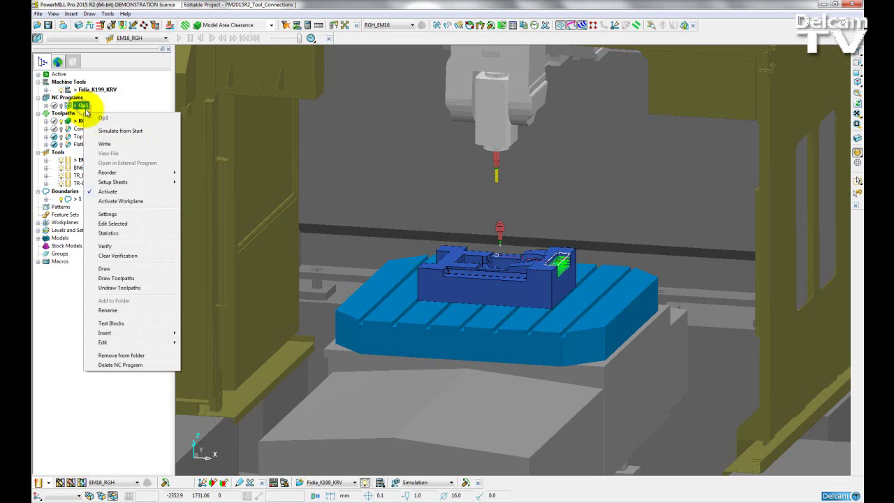
left_click(122, 132)
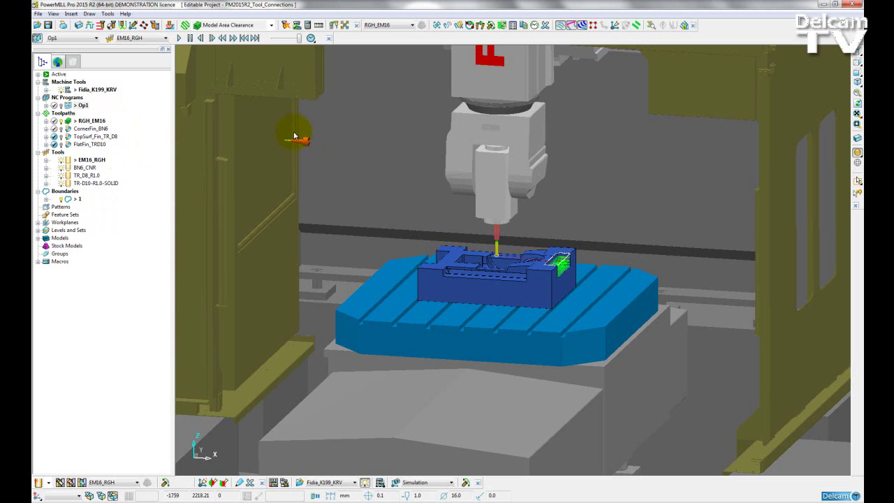
scroll(306, 142, "up", 3)
scroll(306, 142, "up", 2)
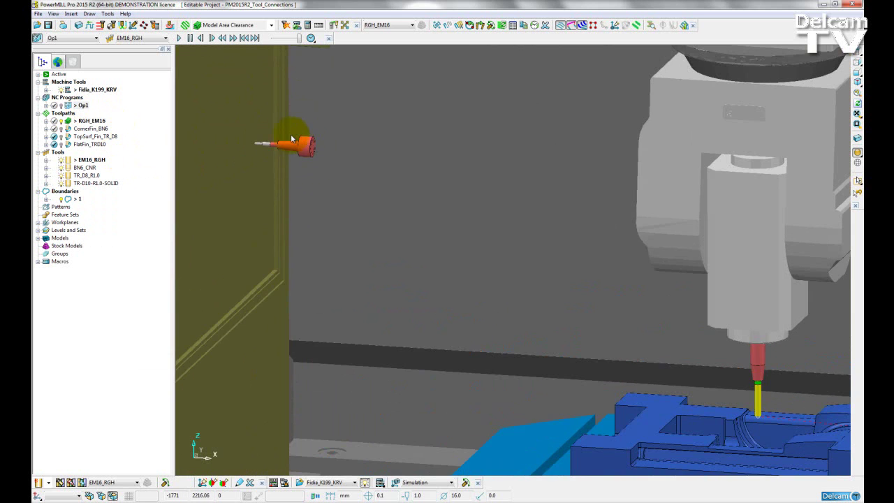
scroll(289, 142, "down", 4)
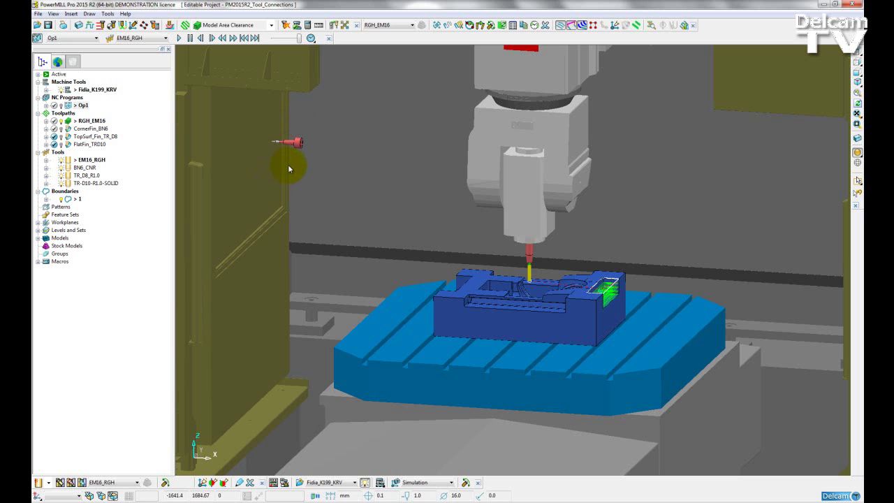
scroll(289, 169, "down", 2)
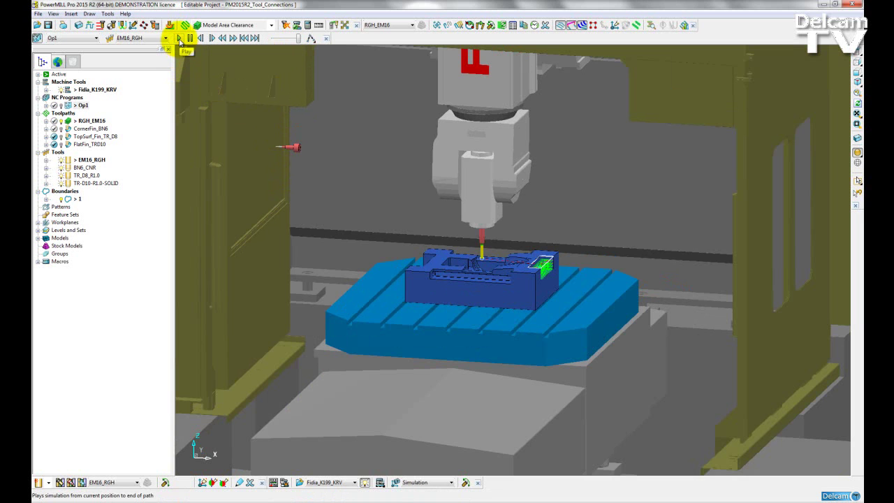
Play the Op1 simulation through to its end, then bring up Fidia_K199_KRV.mtd in Notepad++
left_click(180, 39)
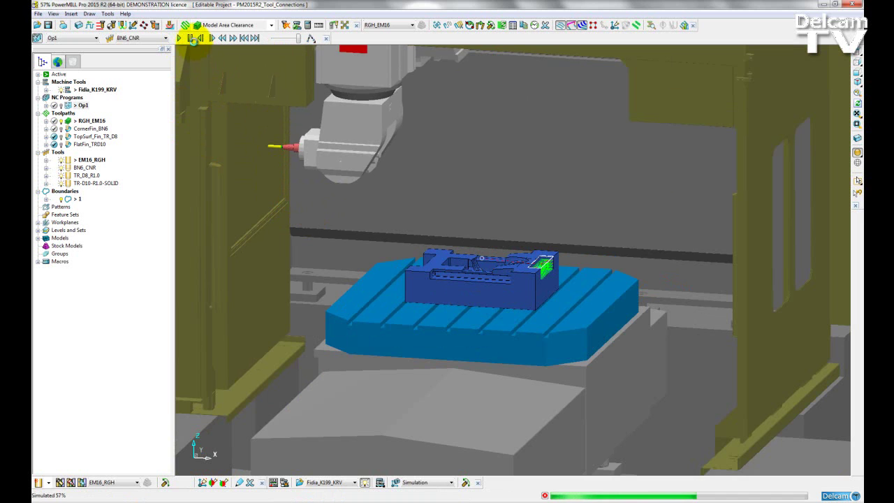
left_click(191, 37)
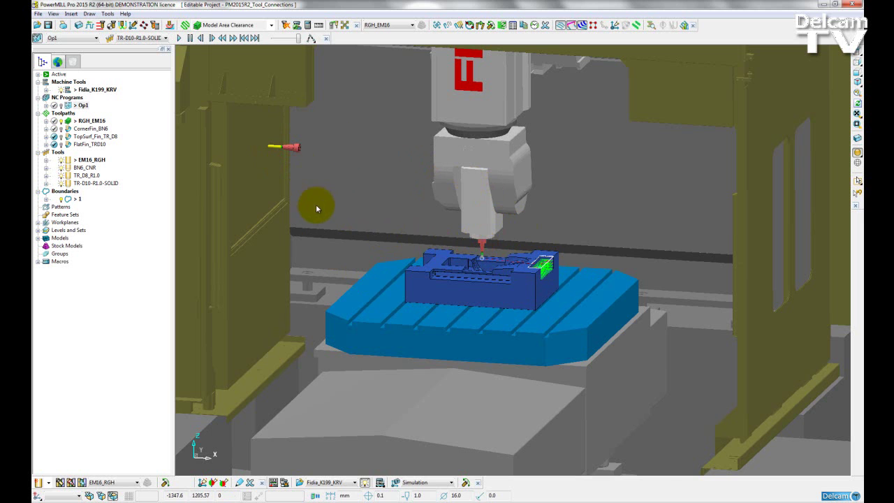
left_click(282, 500)
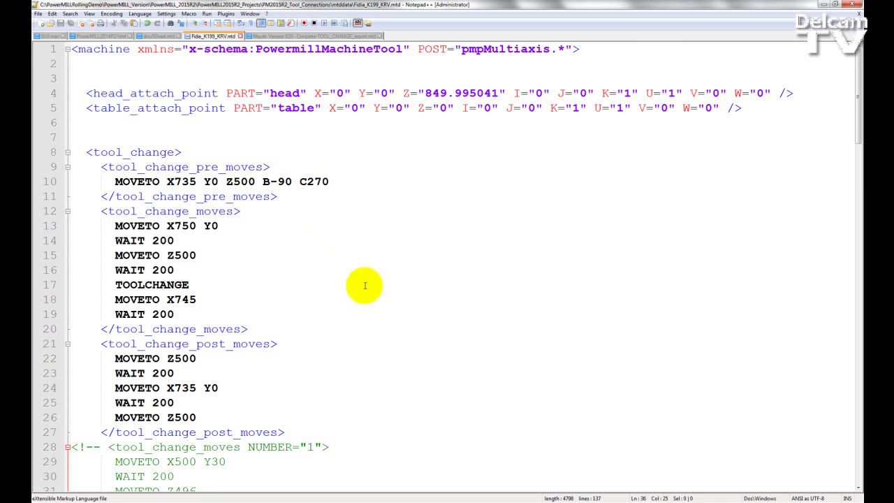
Scroll to the tool_change section and highlight the pre-move MOVETO X735 Y0 Z500 B-90 C270 line
scroll(132, 154, "down", 1)
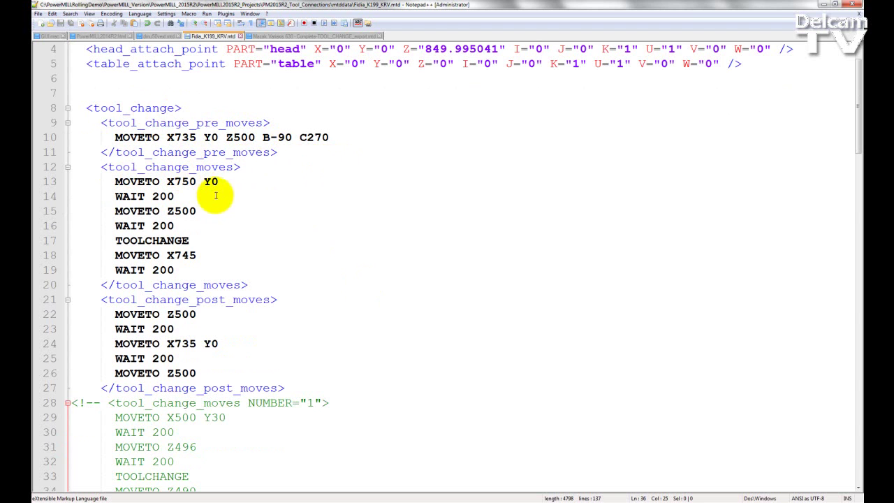
scroll(191, 184, "down", 1)
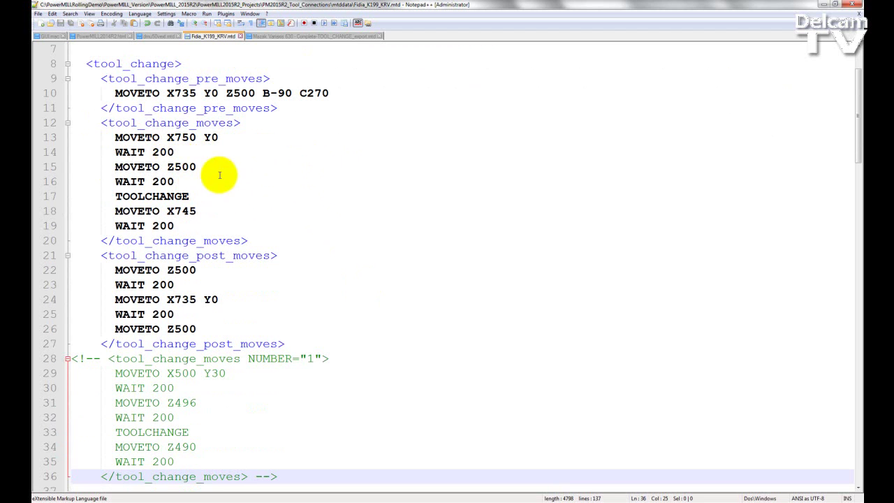
scroll(209, 253, "down", 1)
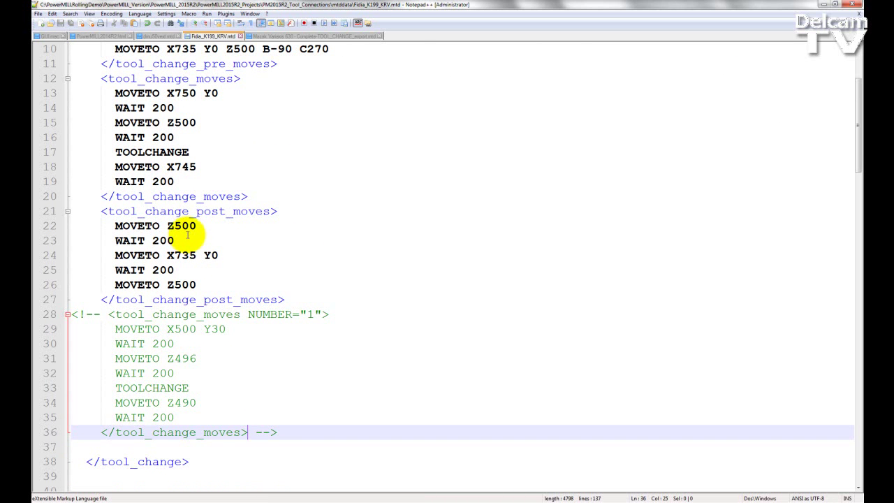
scroll(187, 235, "up", 2)
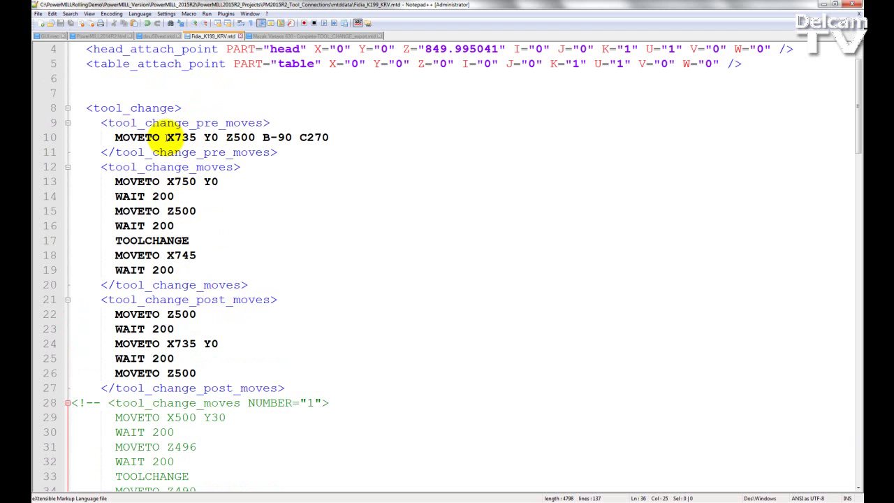
left_click_drag(113, 137, 335, 138)
left_click(335, 138)
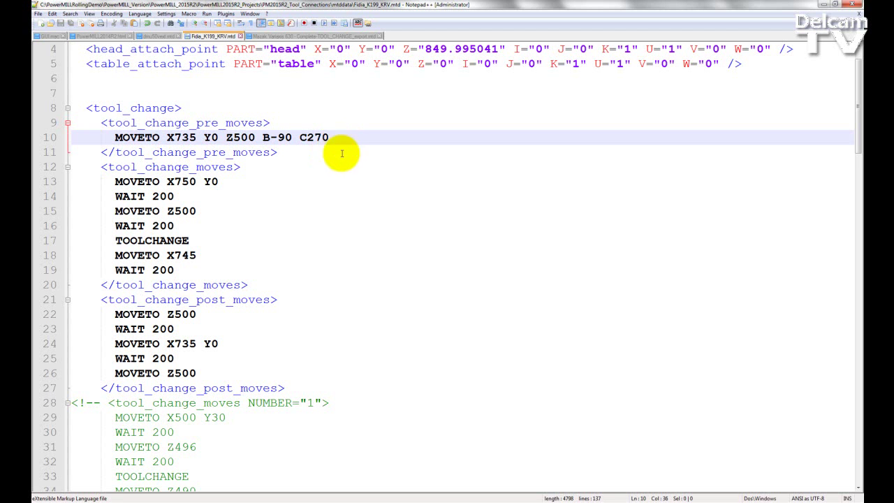
double_click(238, 137)
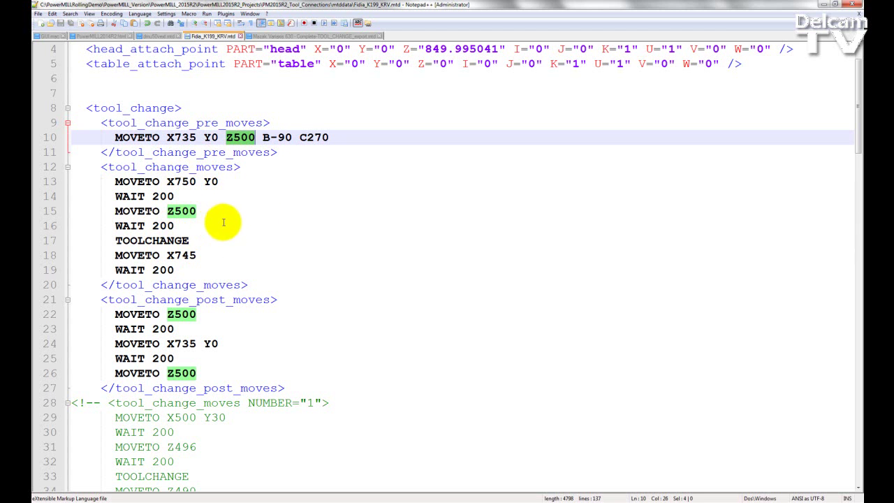
left_click(216, 194)
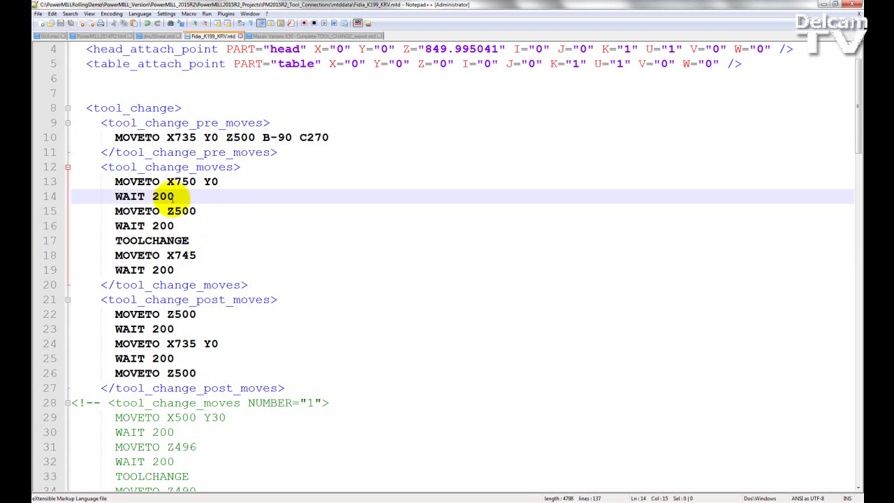
left_click_drag(116, 196, 175, 196)
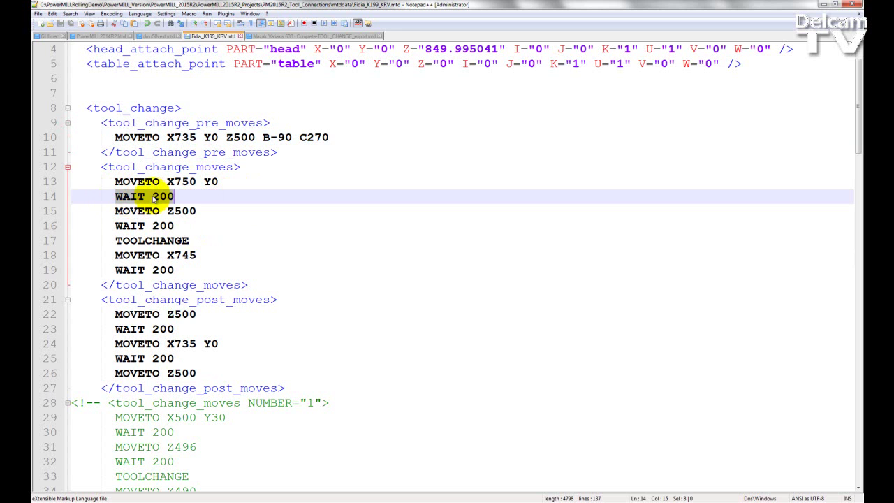
left_click_drag(151, 197, 175, 196)
left_click(179, 196)
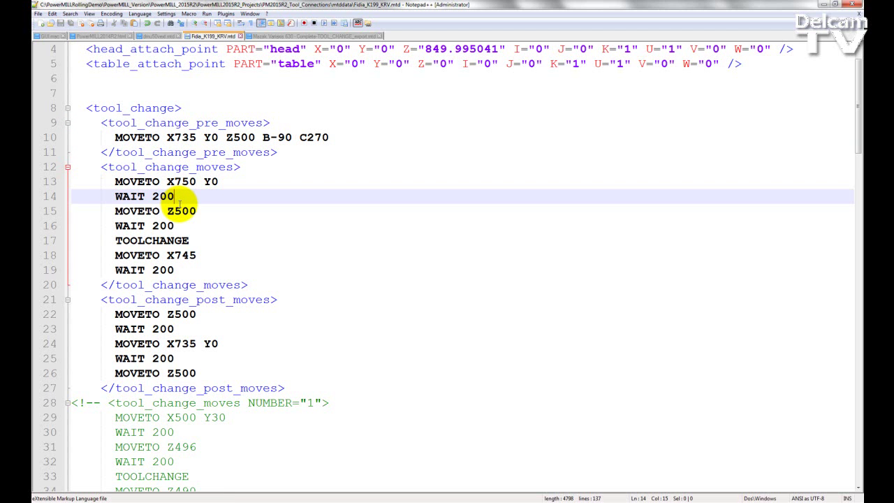
scroll(185, 196, "down", 1)
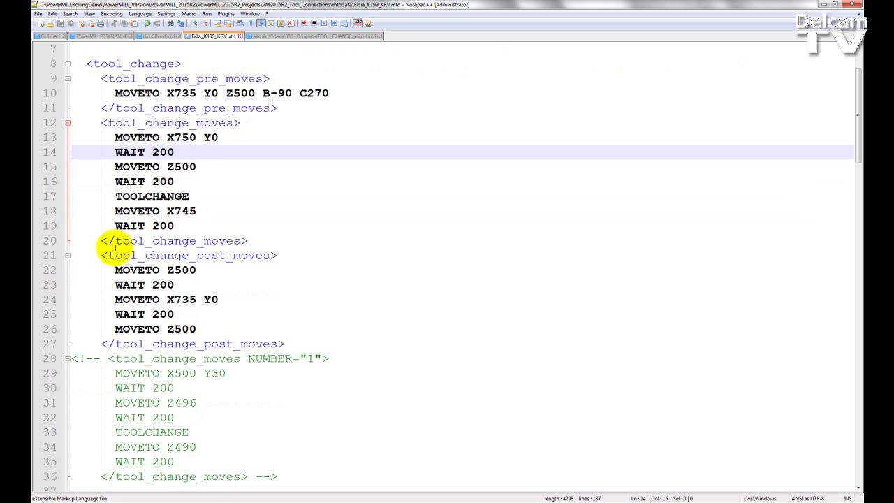
left_click(113, 242)
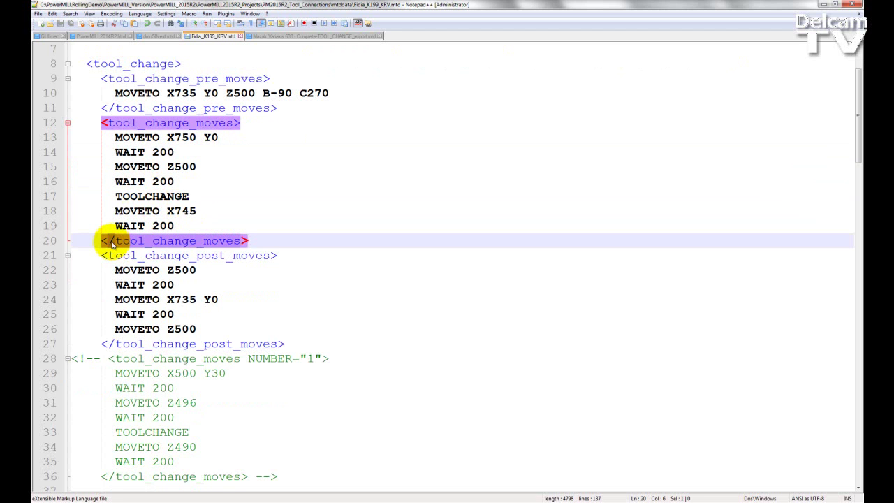
scroll(112, 242, "down", 1)
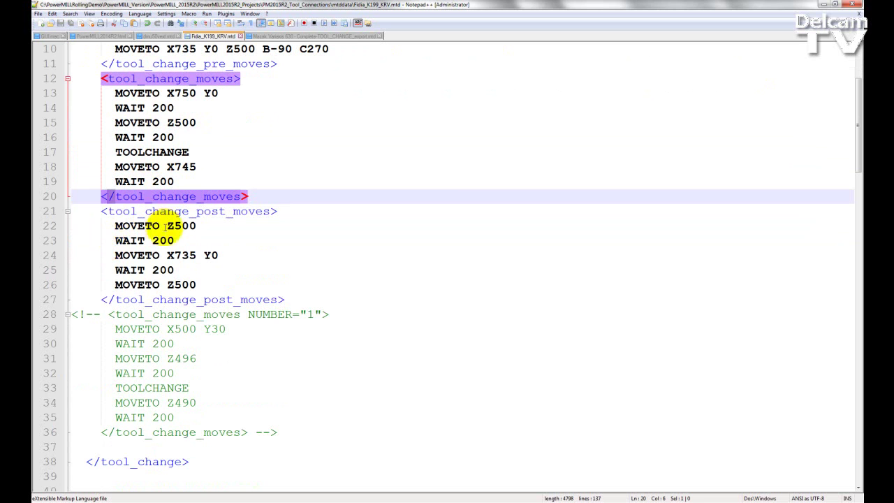
left_click(196, 229)
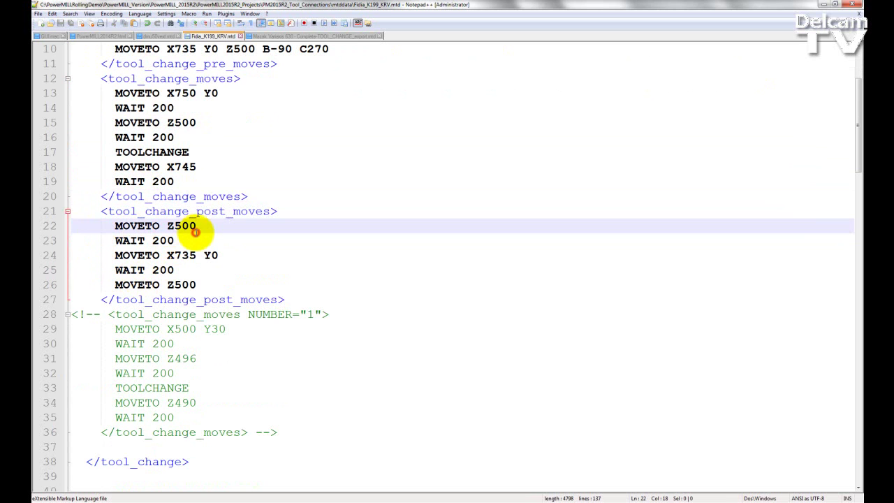
scroll(194, 230, "down", 1)
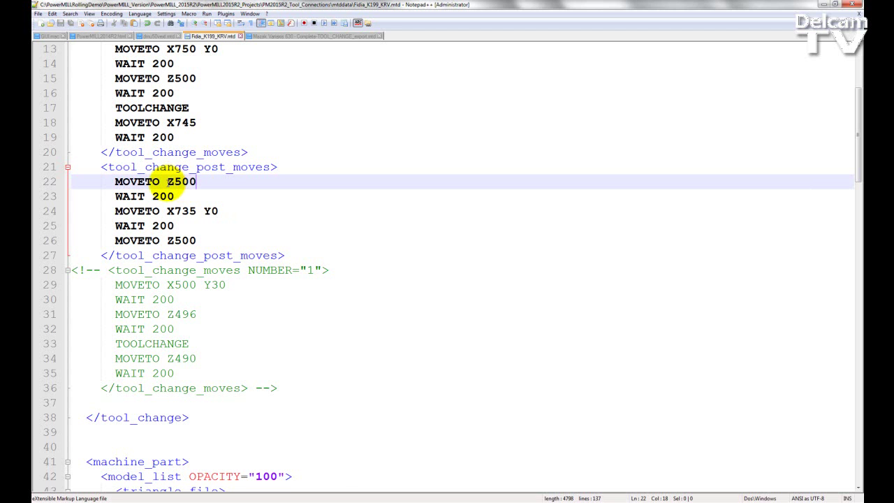
scroll(167, 181, "down", 1)
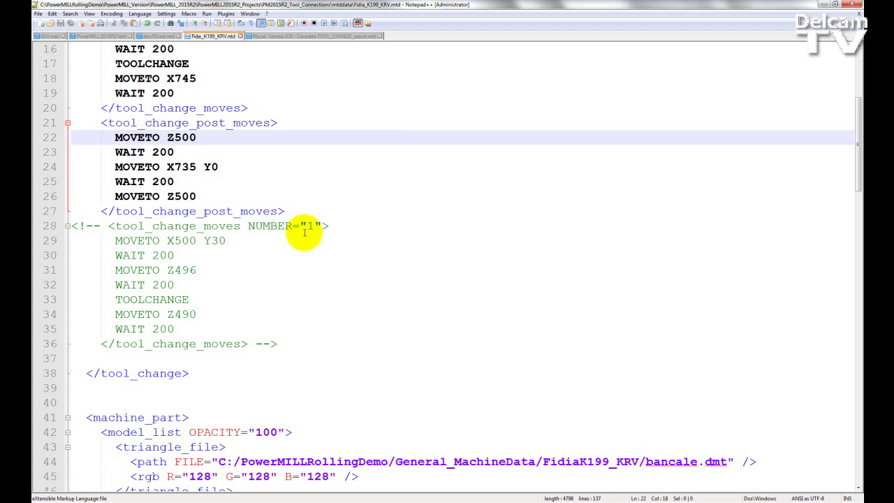
left_click_drag(247, 226, 319, 226)
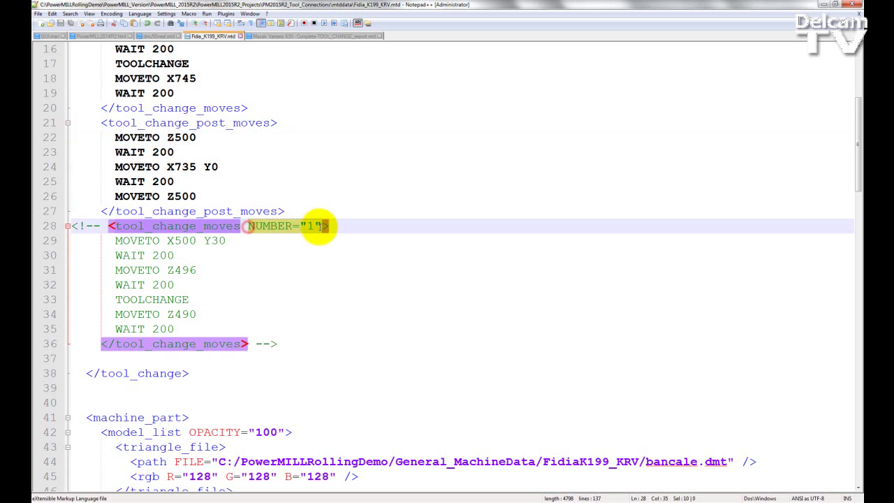
scroll(268, 227, "up", 5)
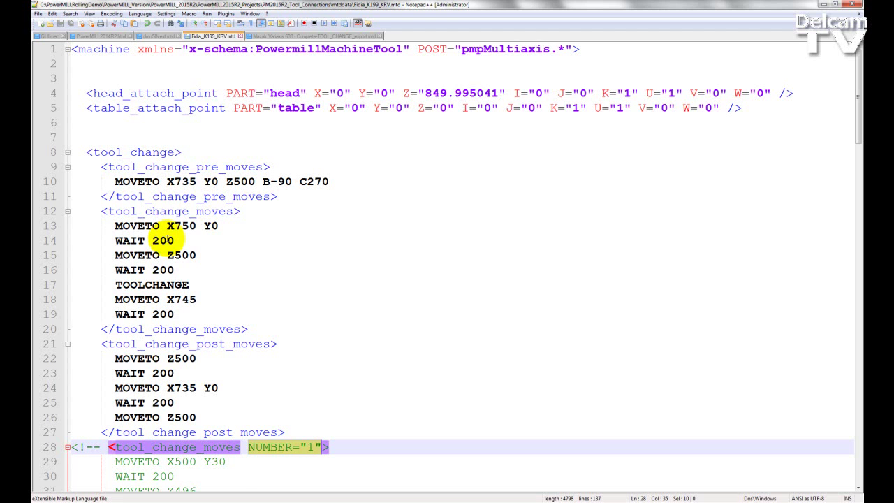
scroll(168, 240, "down", 2)
scroll(215, 230, "down", 1)
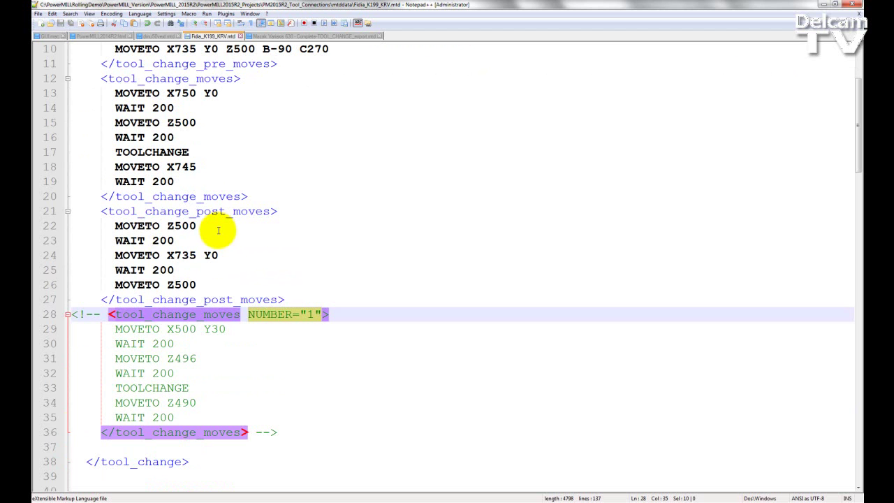
scroll(218, 231, "down", 4)
scroll(226, 230, "up", 5)
scroll(236, 231, "up", 2)
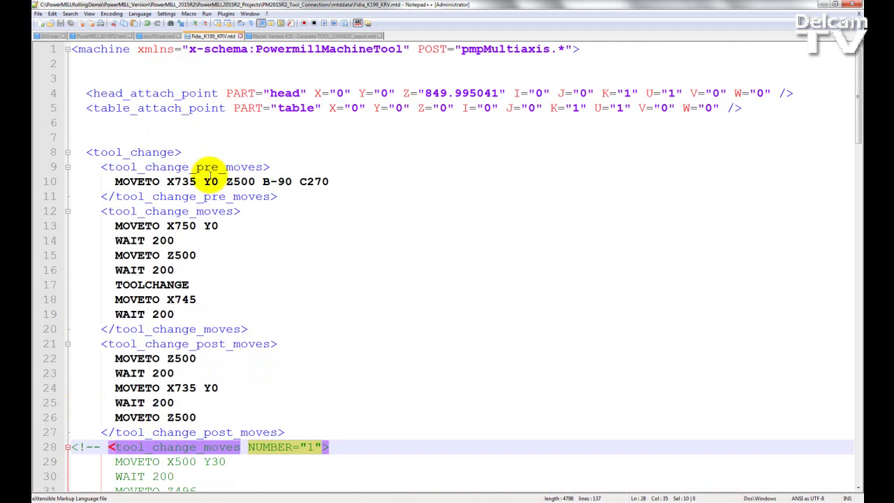